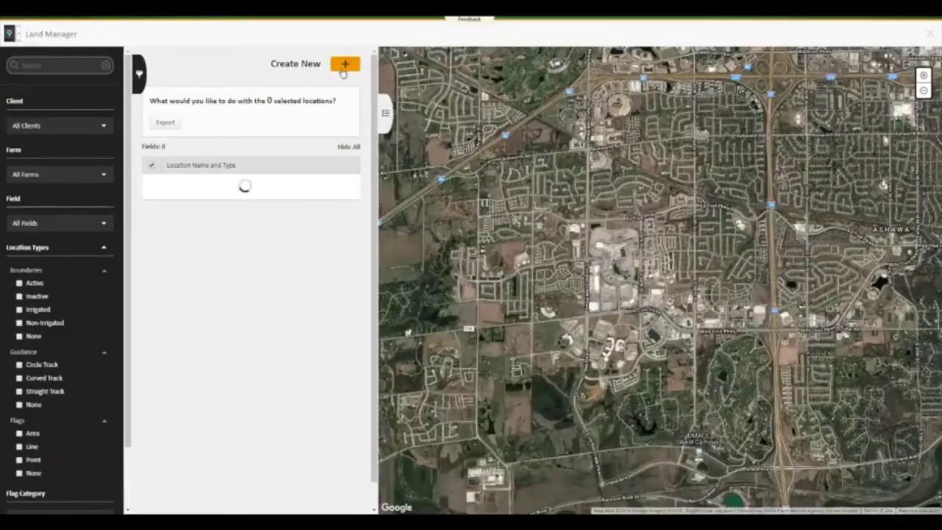
- Create a new Point flag tied to the North Bluff field and continue to its map
click(345, 64)
click(348, 103)
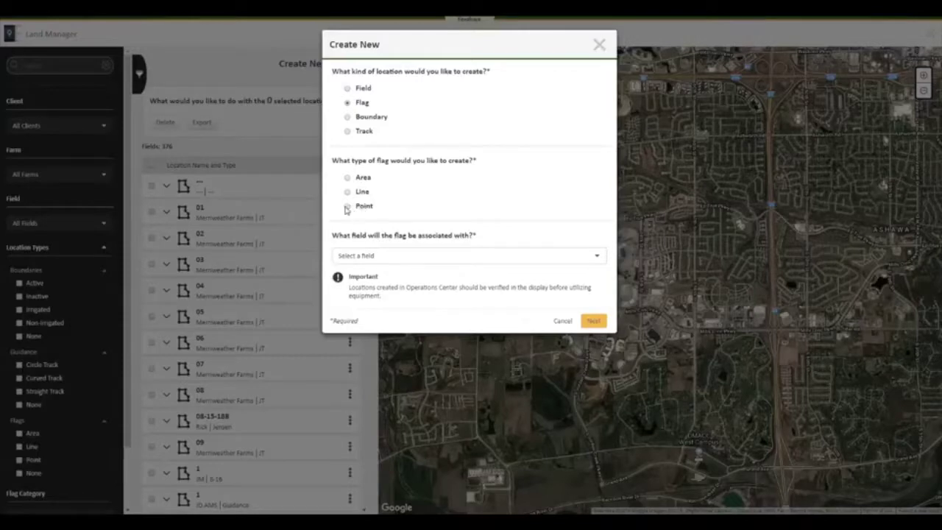
click(374, 261)
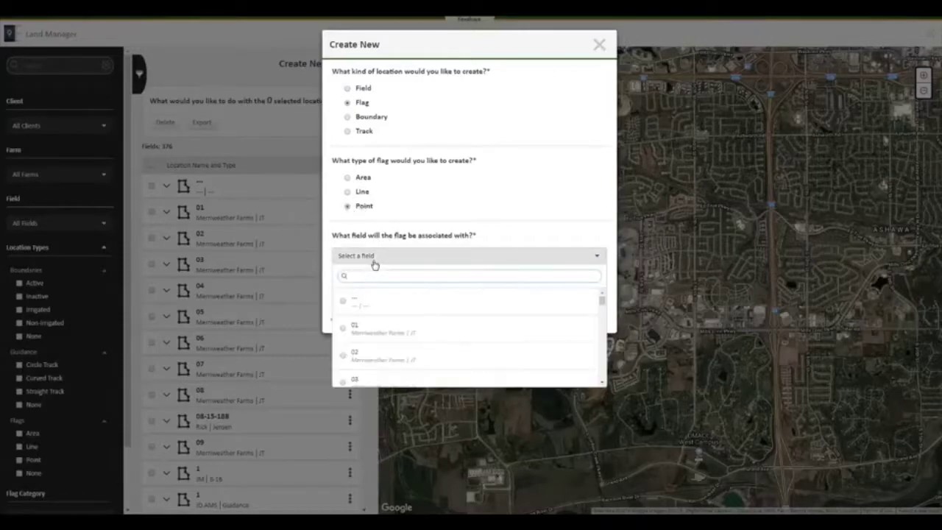
text(north fi)
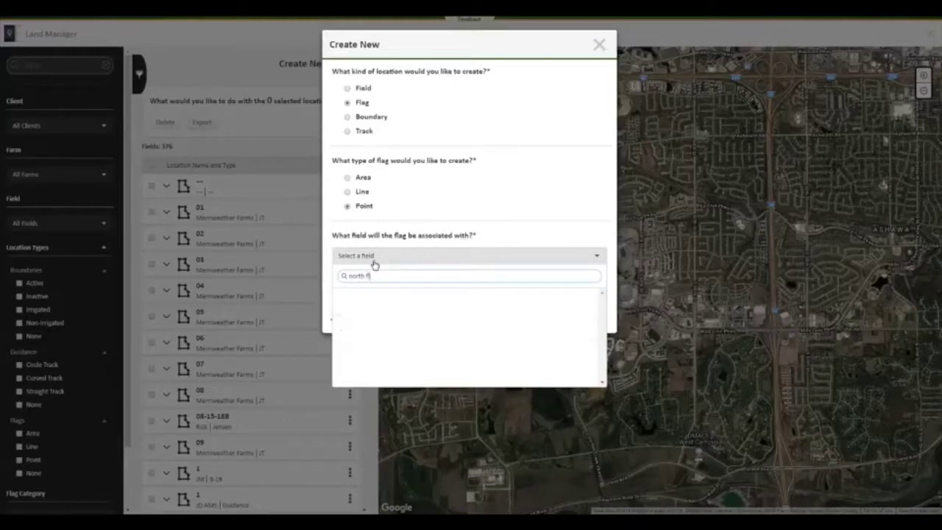
text(bluff)
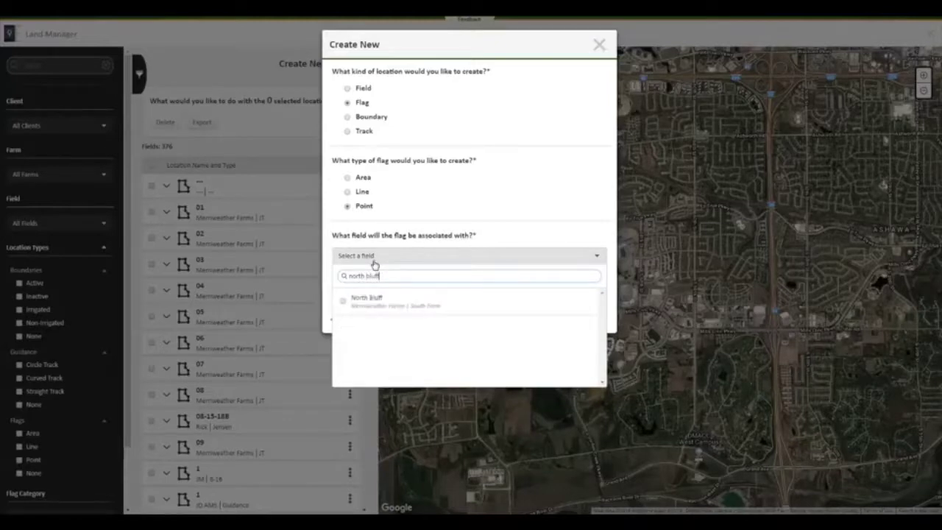
click(381, 312)
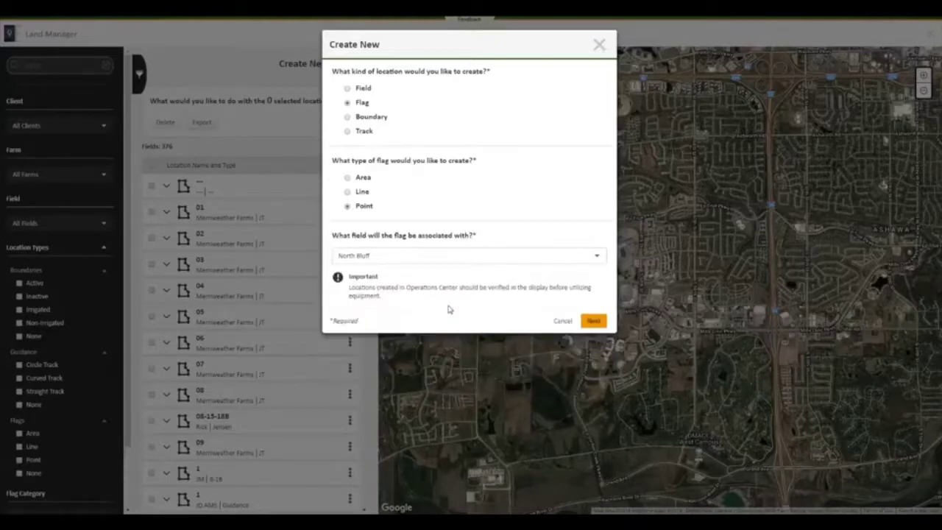
click(596, 323)
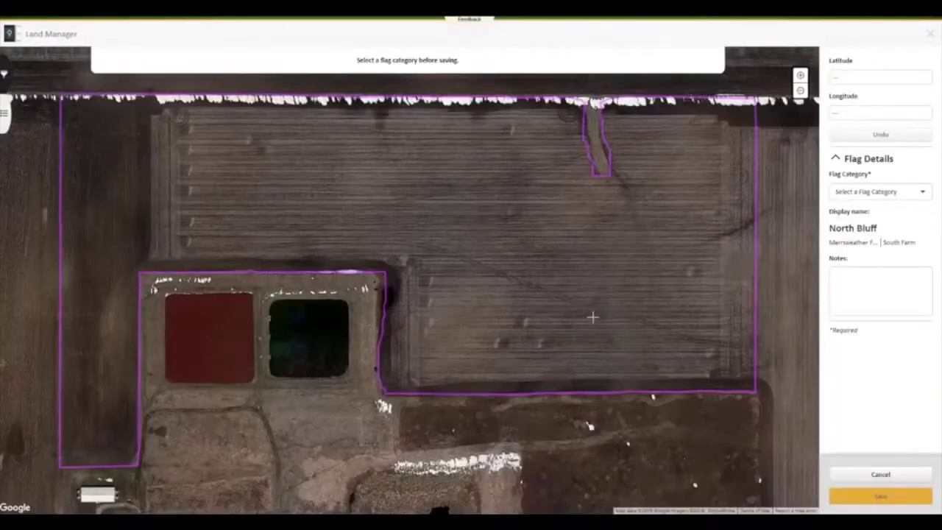
- Drop a point in the upper middle of North Bluff, categorise it as Rocks, and save
click(415, 187)
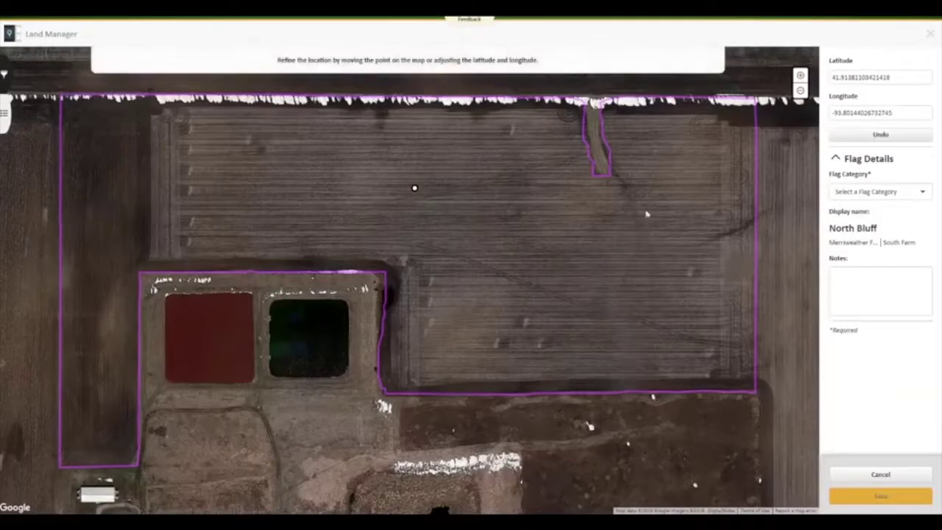
click(866, 191)
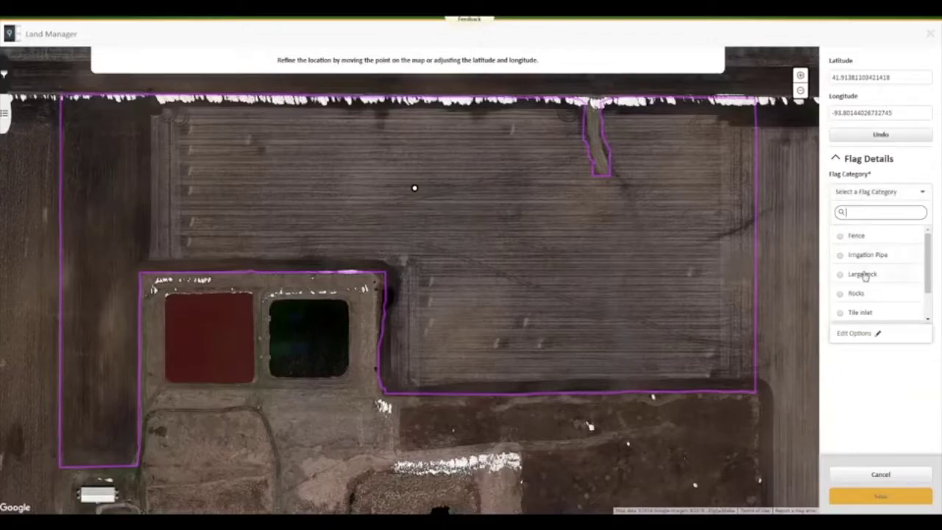
scroll(867, 314, down, 2)
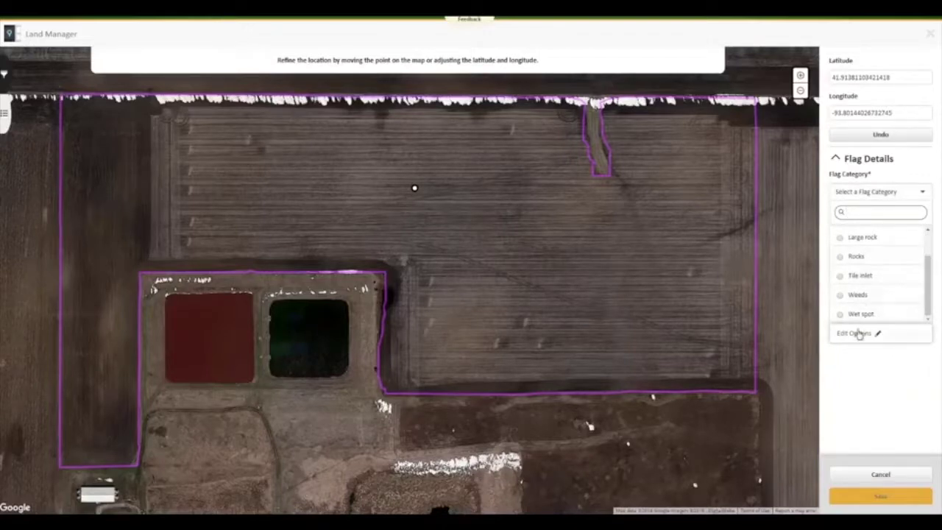
click(859, 333)
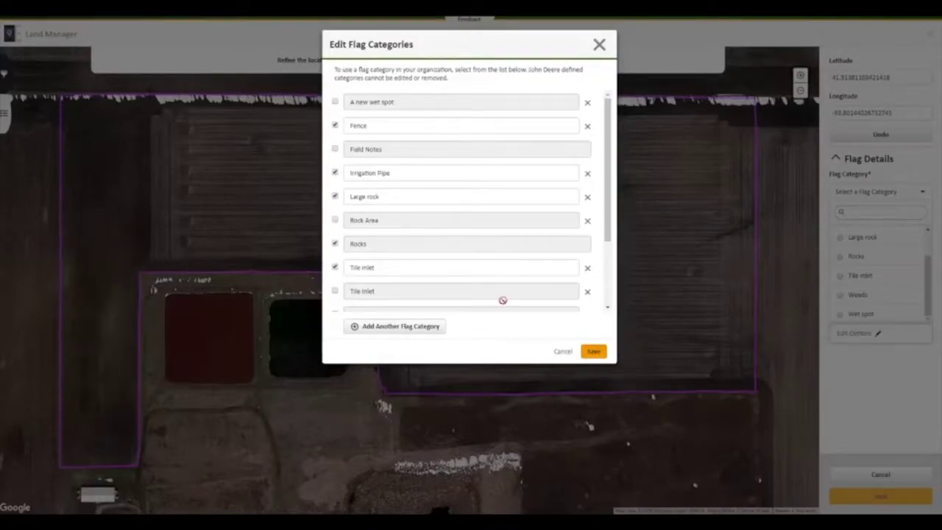
click(563, 352)
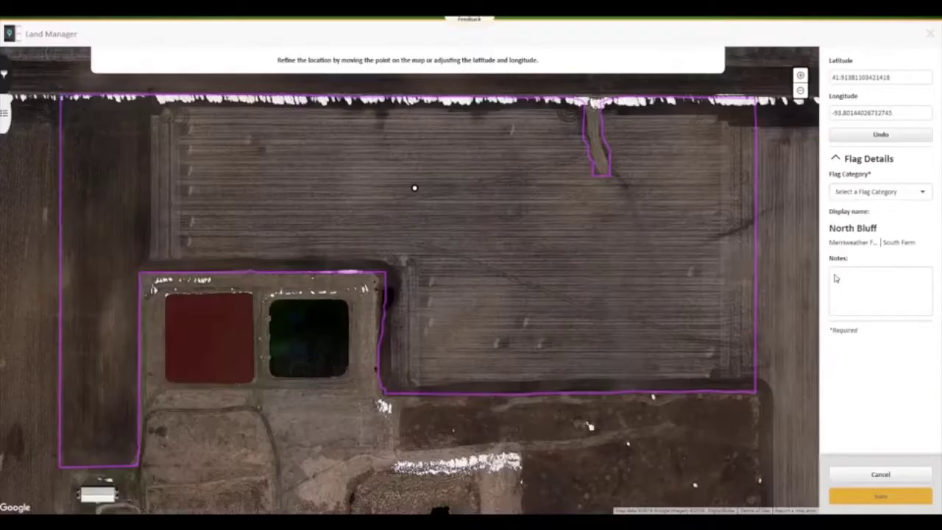
click(893, 192)
click(848, 293)
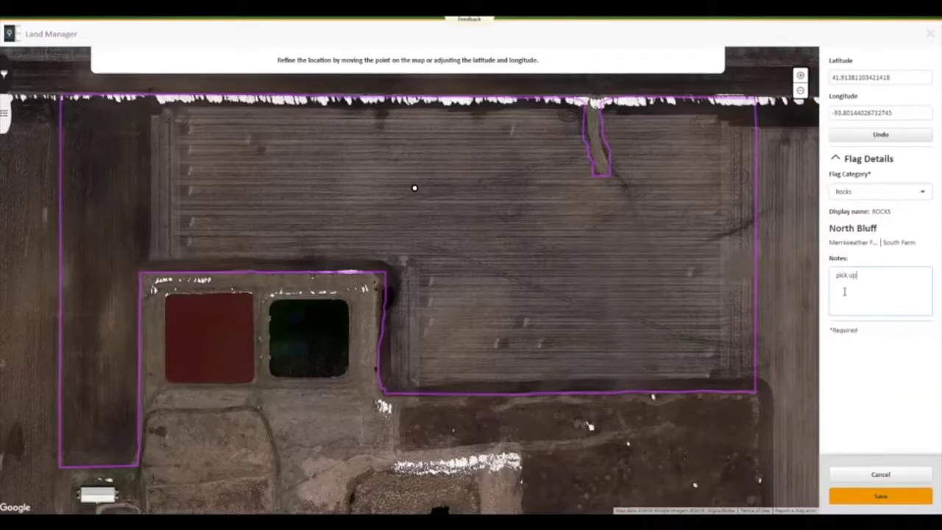
click(883, 495)
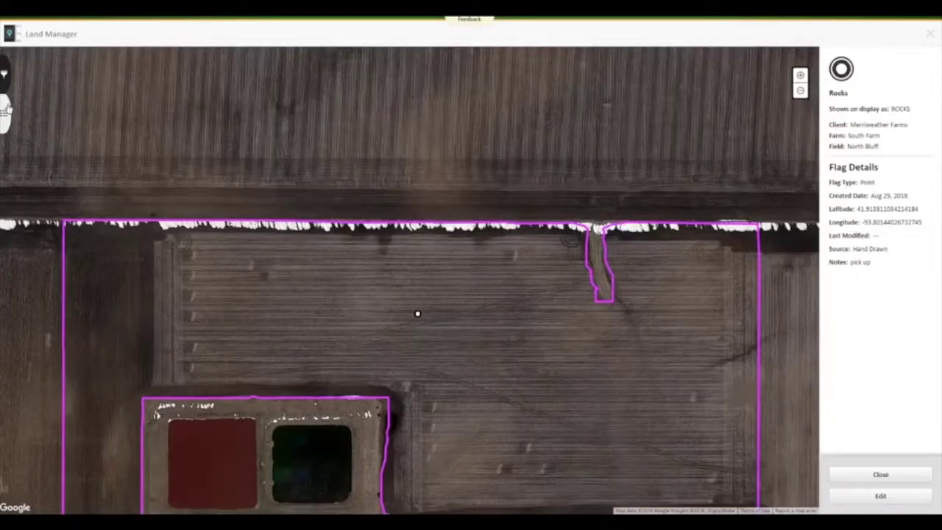
- Create a new Line flag tied to the North Bluff field and continue to drawing it
click(7, 110)
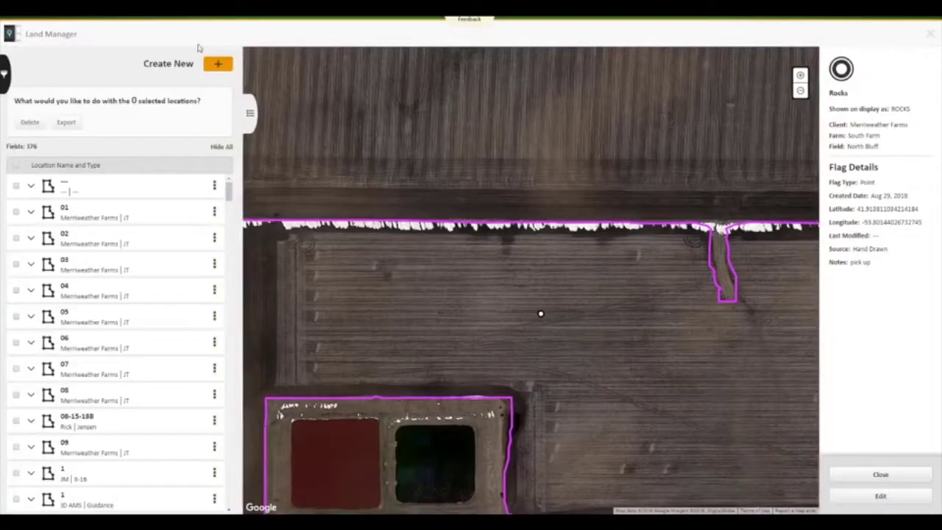
click(218, 64)
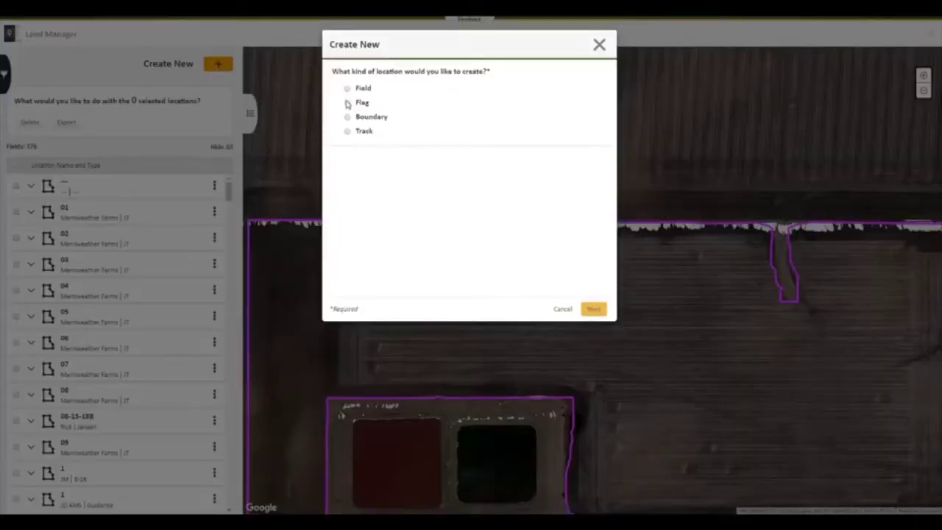
click(349, 103)
click(348, 191)
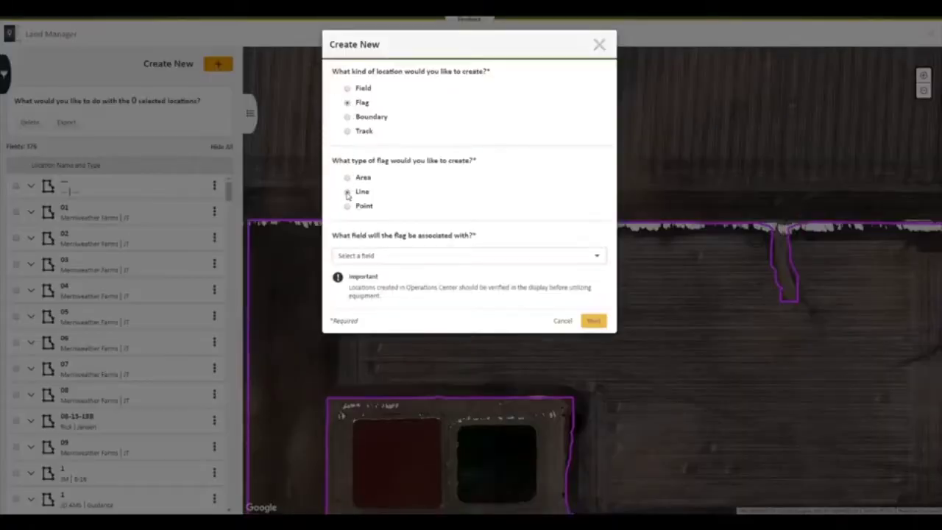
click(364, 257)
text(north bluff)
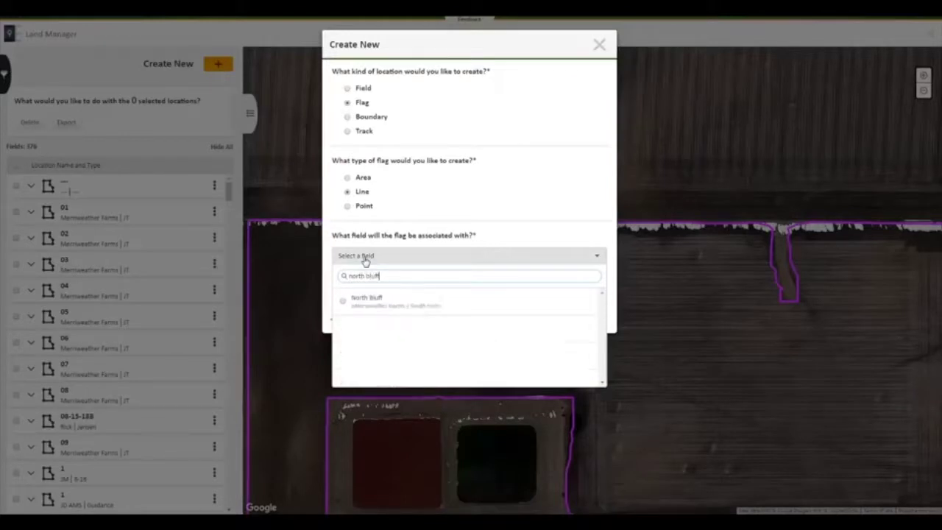
click(381, 302)
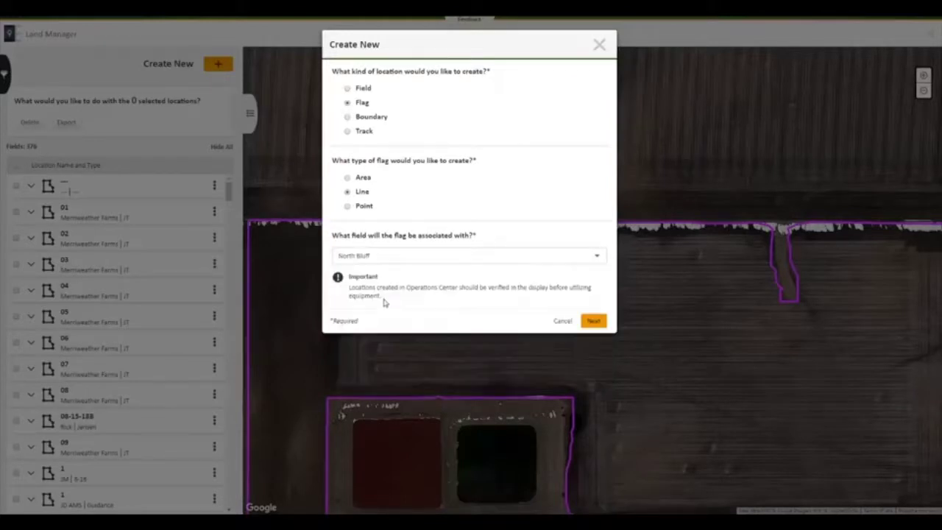
click(594, 321)
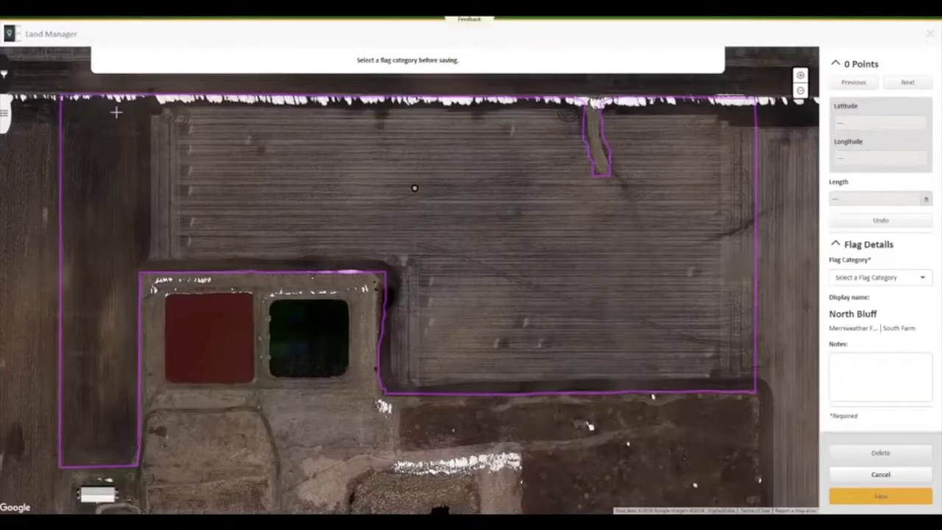
- Draw a line along the field's top edge and save it as Irrigation Pipe noted 'pipe in field'
click(65, 120)
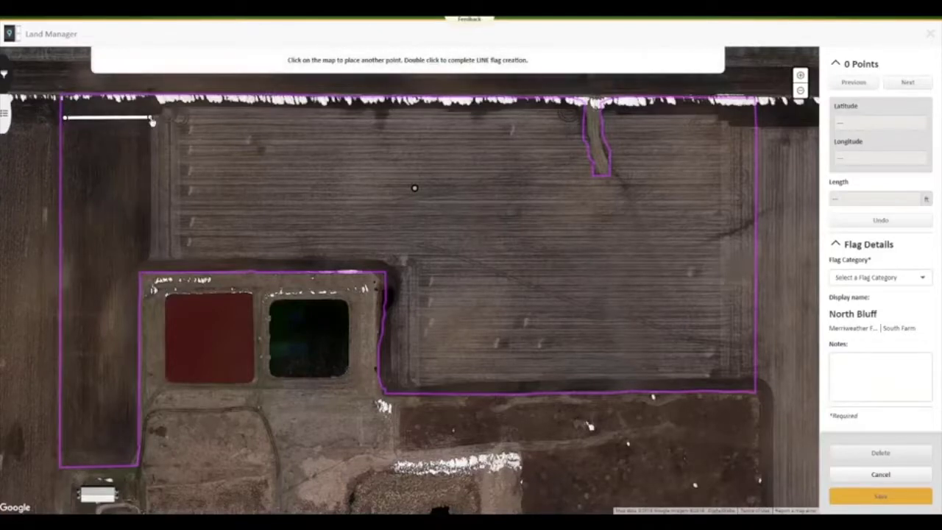
double_click(151, 119)
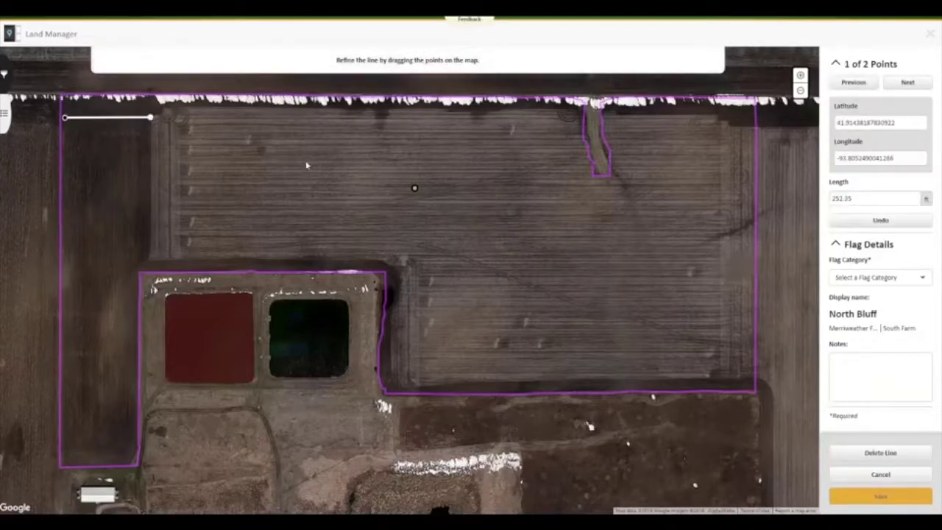
click(865, 279)
click(868, 342)
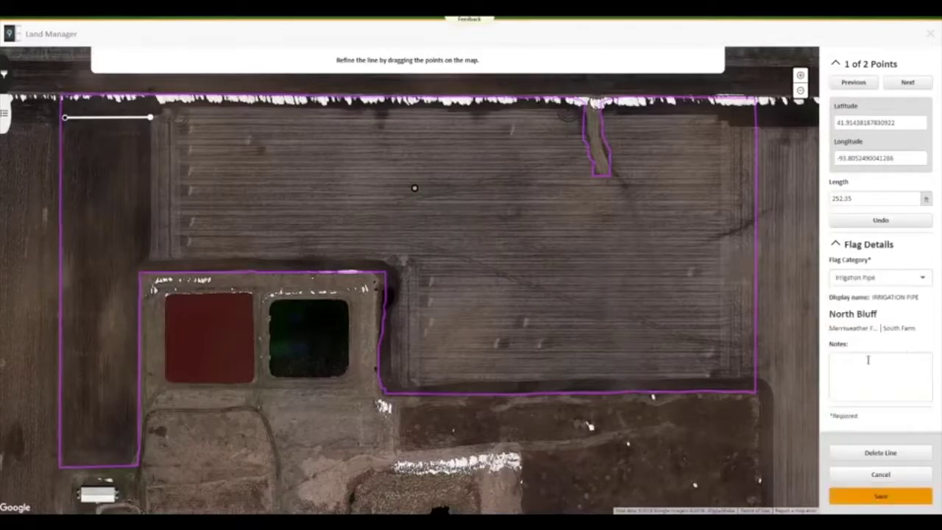
click(870, 374)
text(pipe in field)
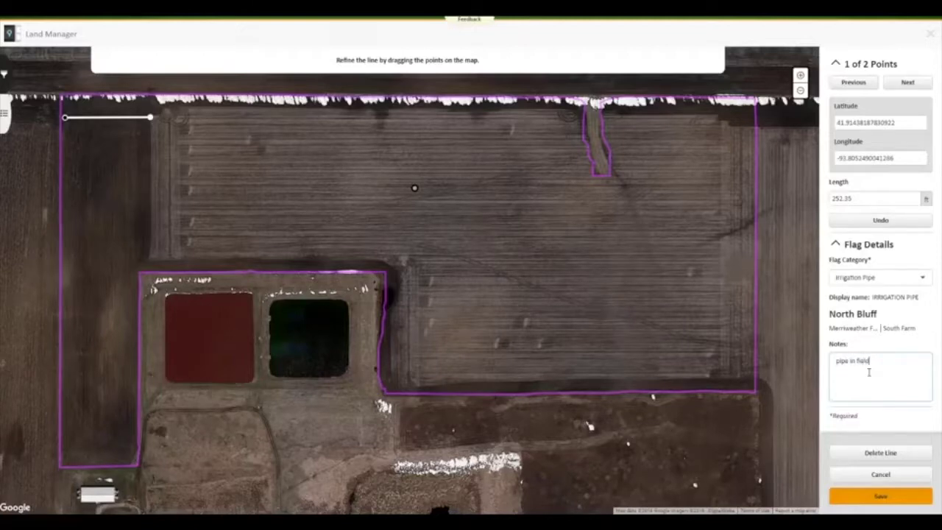
click(890, 493)
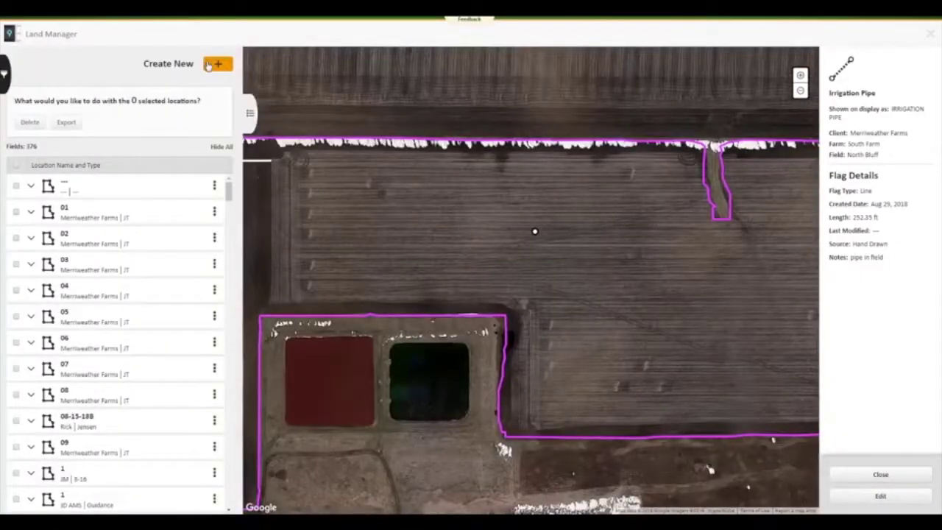
- Create a new Area flag tied to the North Bluff field and continue to drawing it
click(209, 65)
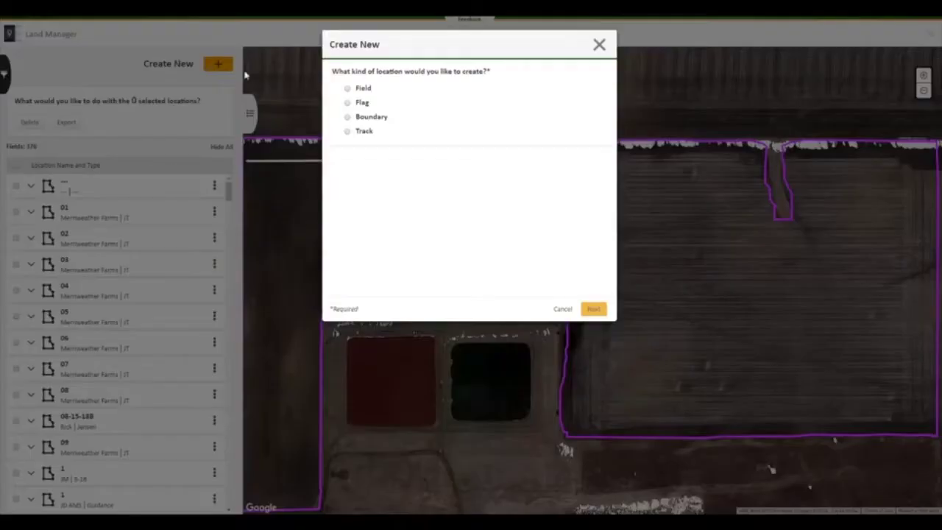
click(348, 103)
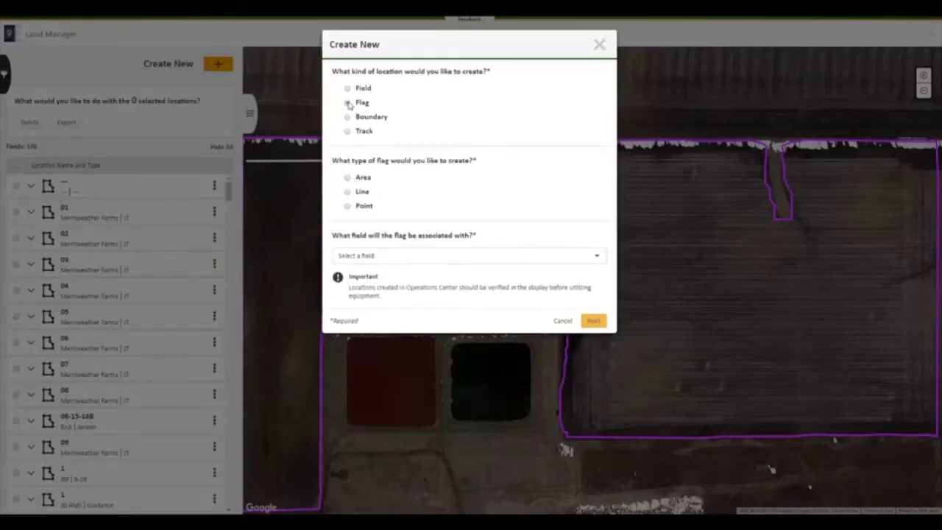
click(347, 178)
click(366, 259)
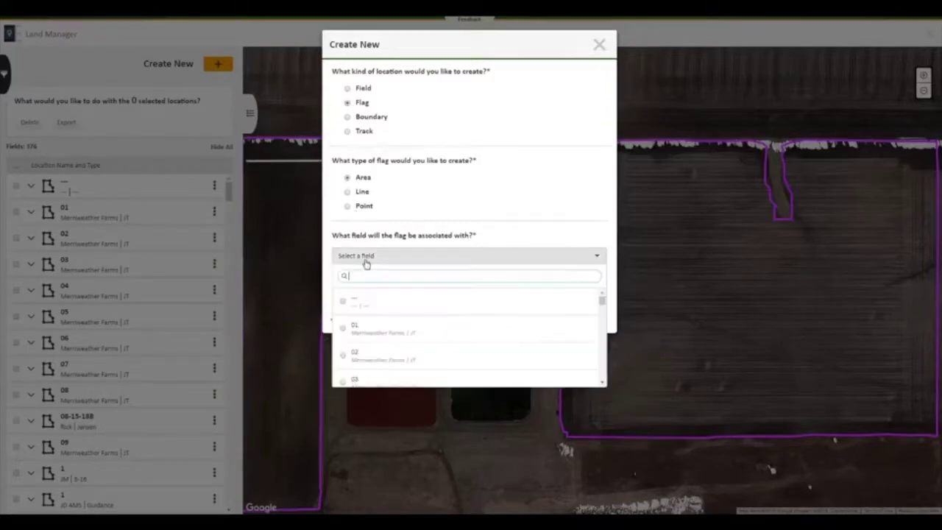
text(north)
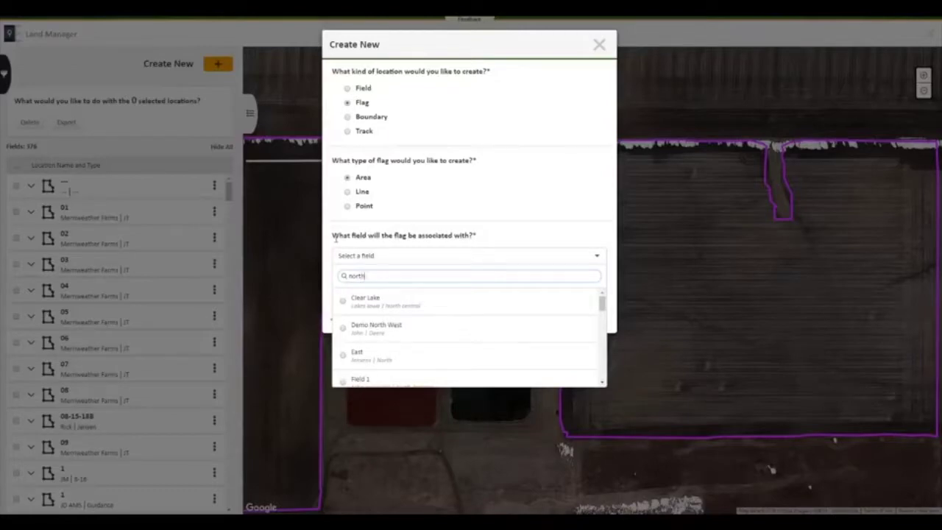
text( bluff)
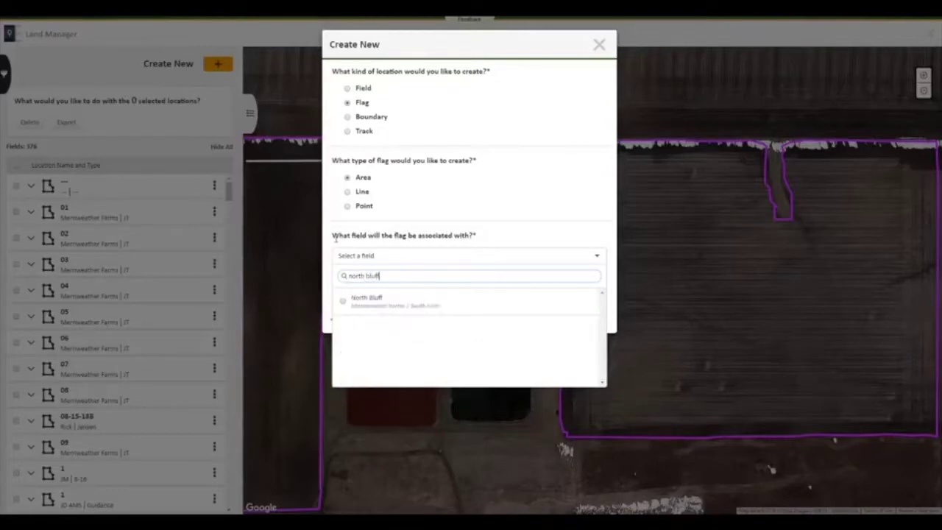
click(402, 306)
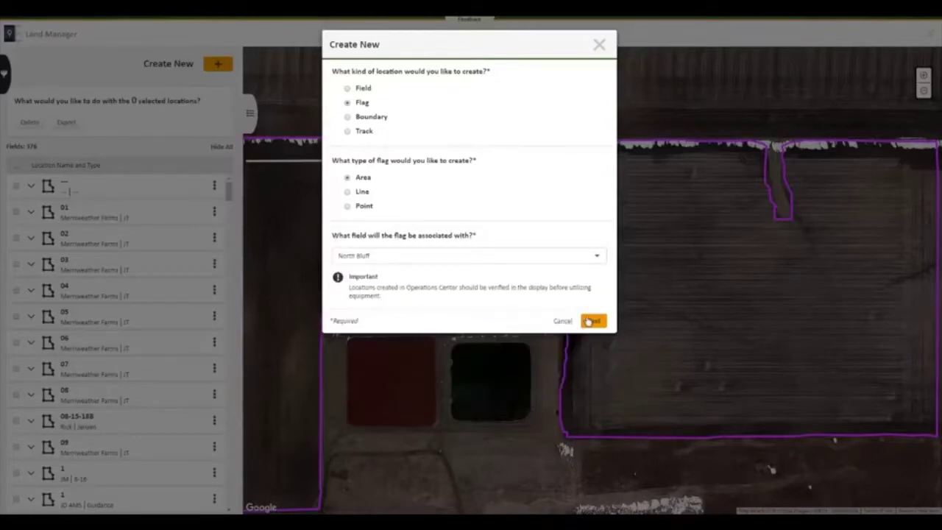
click(594, 320)
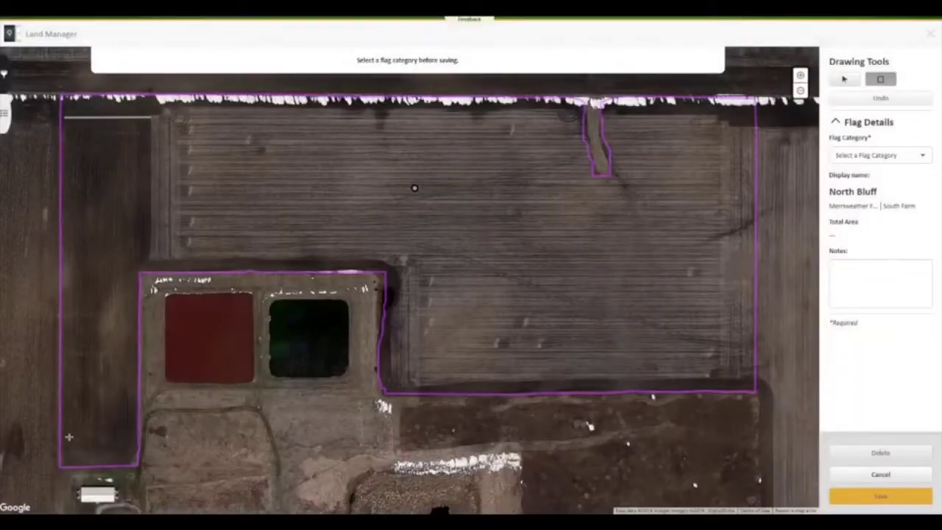
- Outline a rectangle in the lower-left corner and save it as Wet spot with note 'wet'
drag(66, 437, 134, 462)
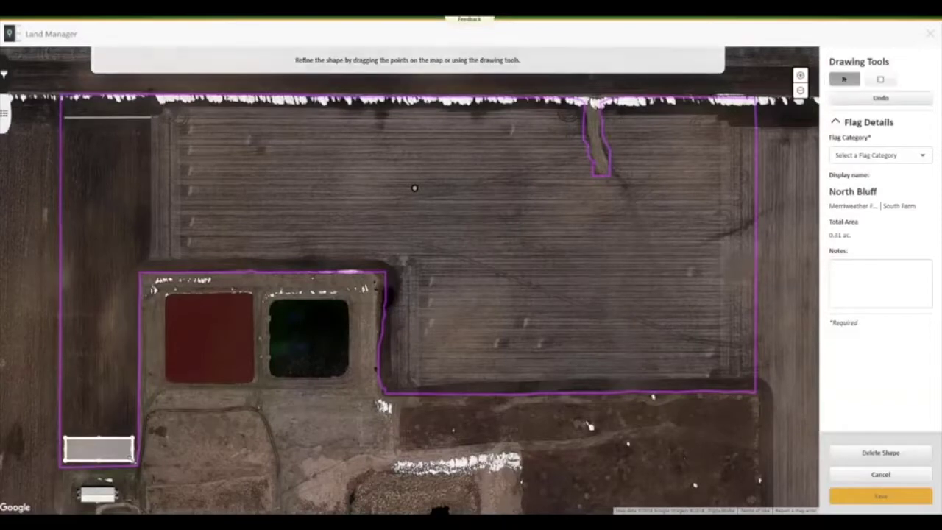
click(863, 156)
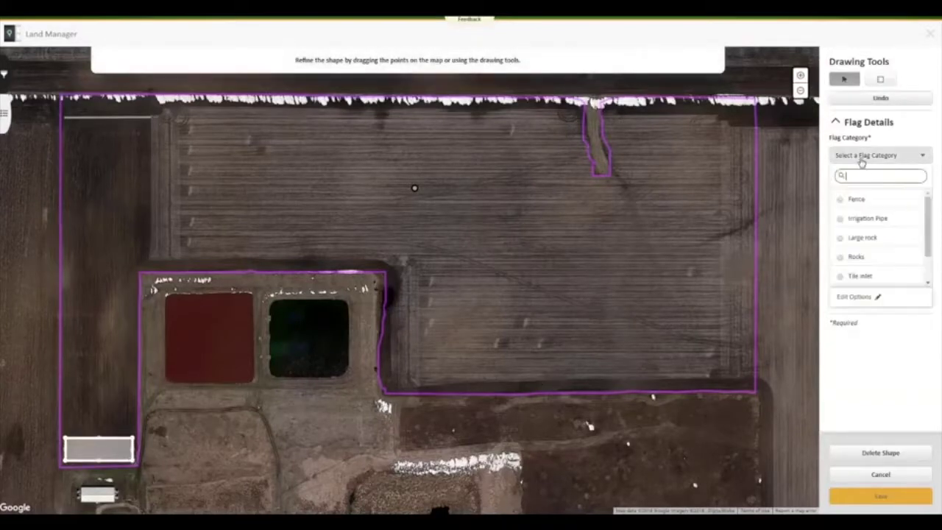
scroll(865, 234, down, 2)
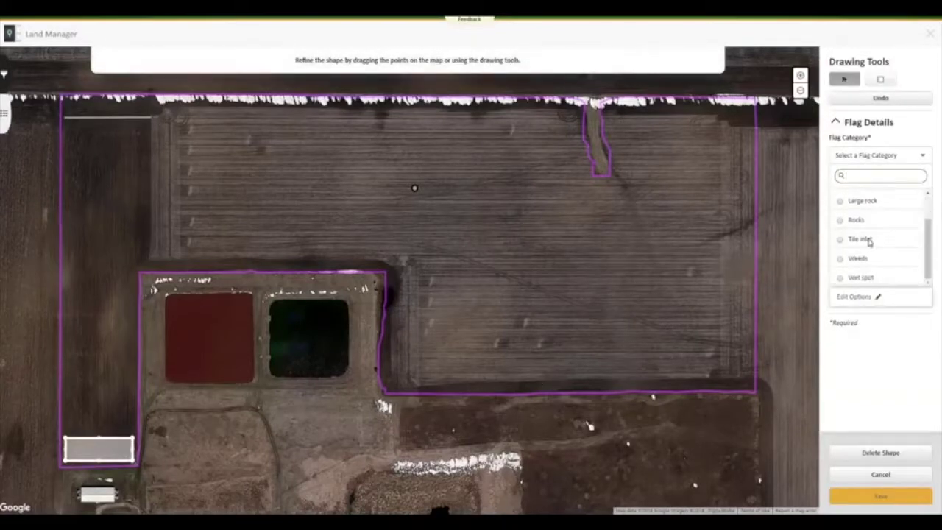
click(863, 276)
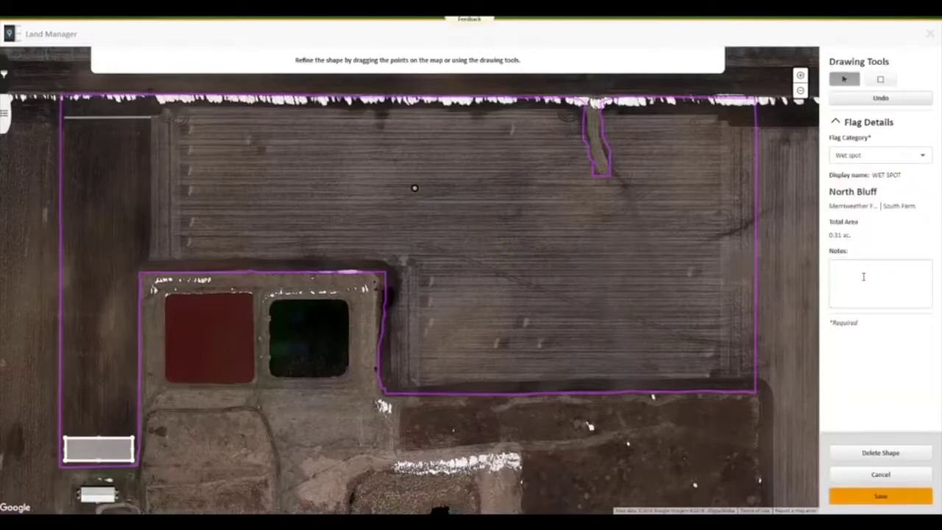
click(865, 276)
text(wet)
click(877, 499)
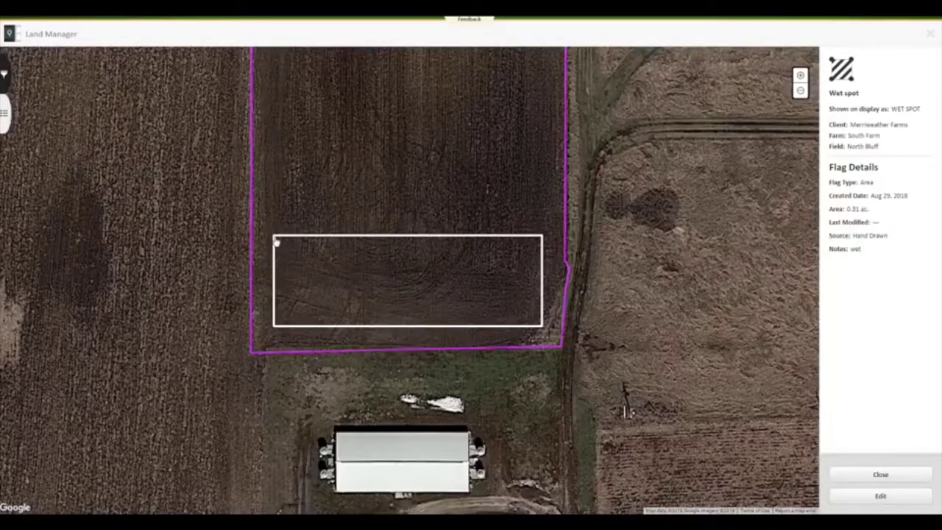
- Stretch the Wet spot rectangle's top edge upward to 0.72 ac and save the change
click(857, 498)
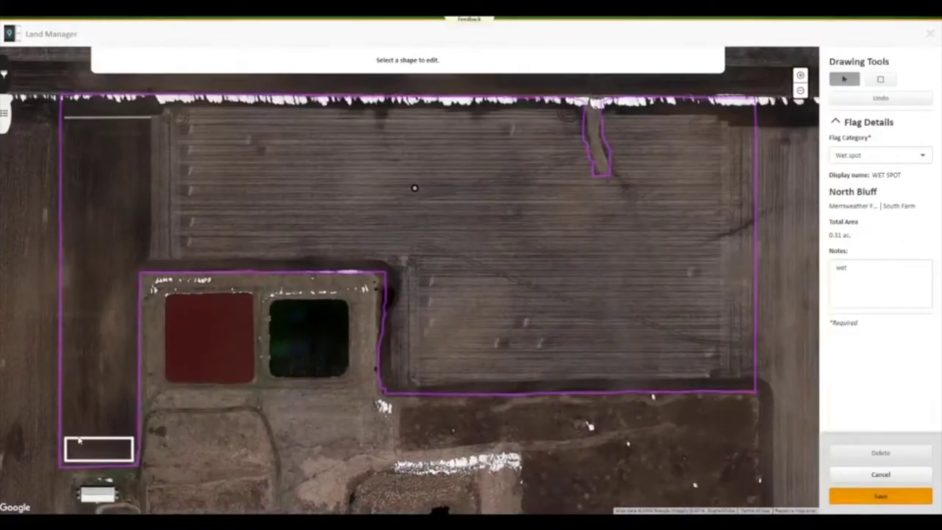
click(78, 442)
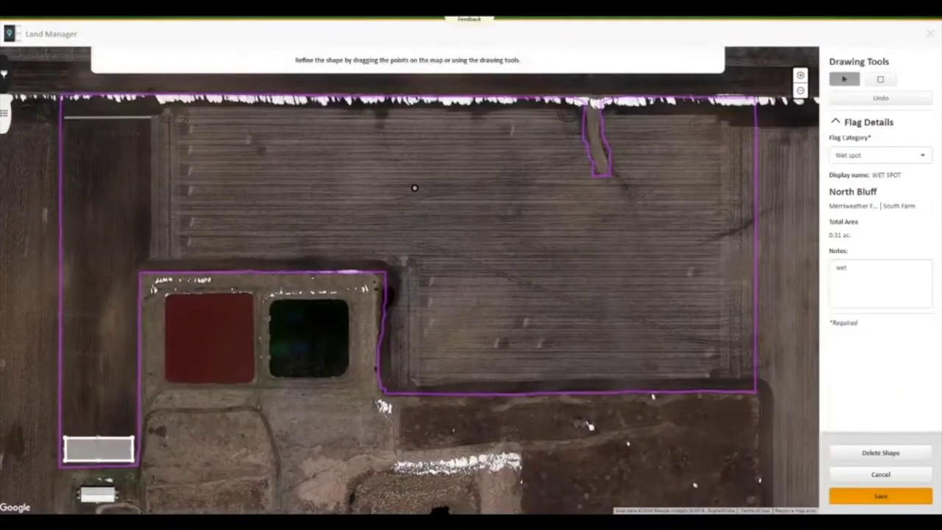
drag(99, 438, 99, 406)
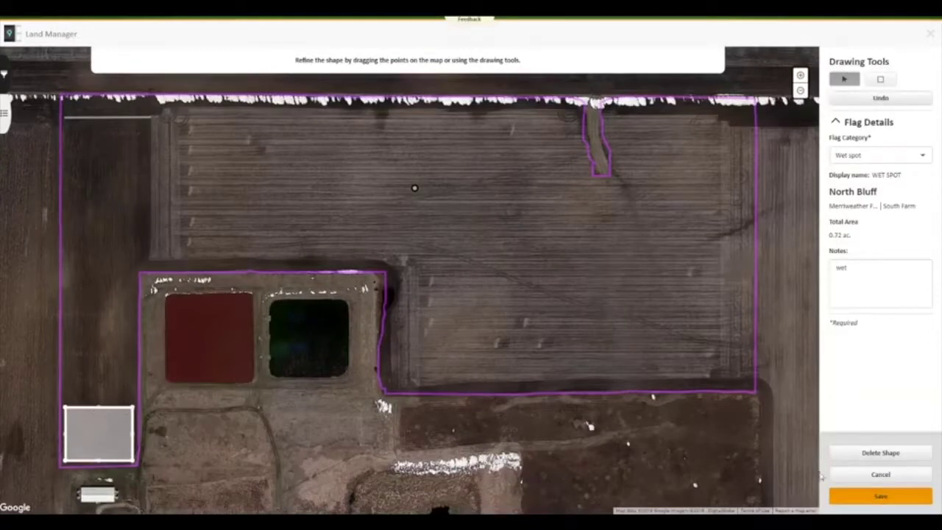
click(895, 495)
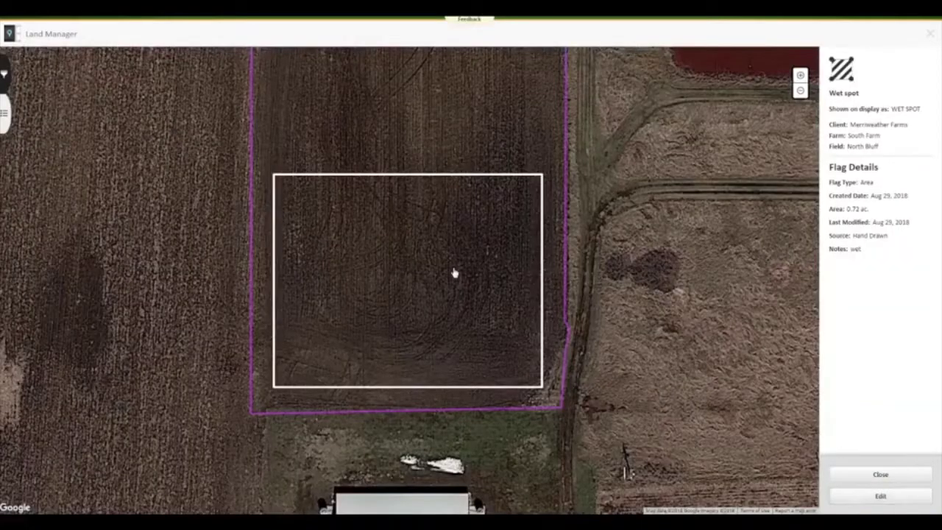
scroll(454, 272, down, 3)
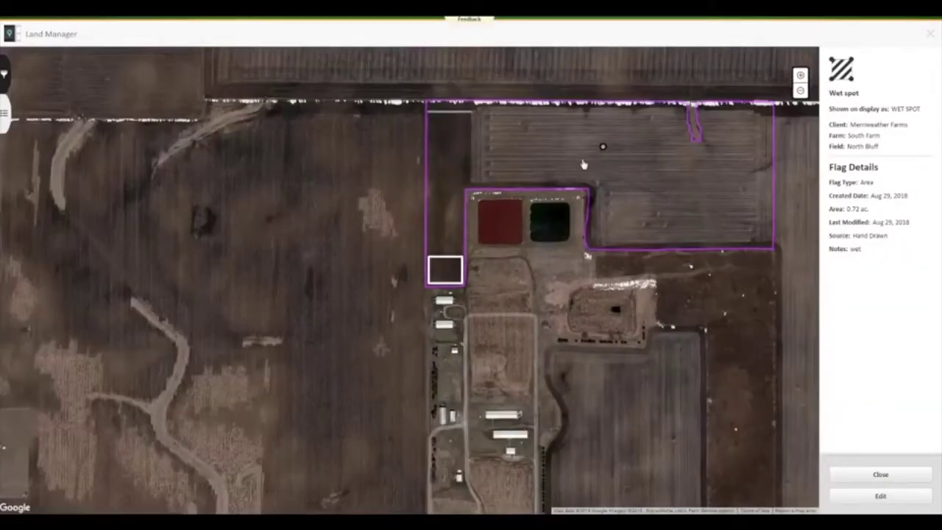
- Pan the map so the whole North Bluff field and its three flags are visible
drag(583, 164, 396, 234)
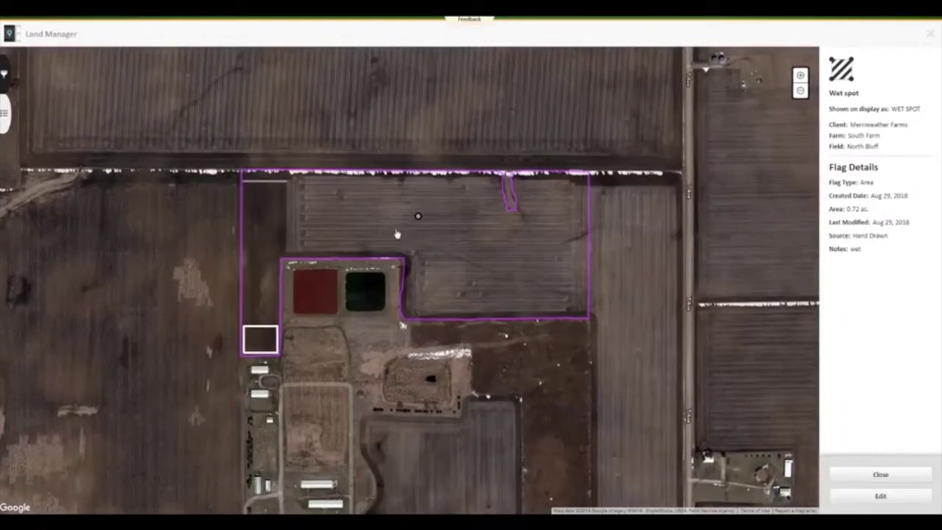